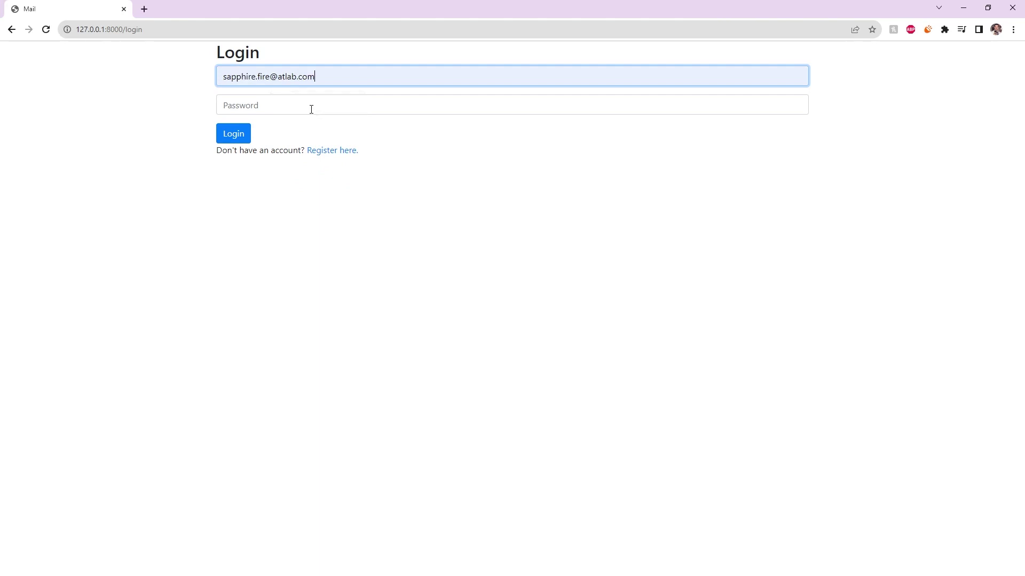
Enter the account password and log in to CS50 Mail
{"action": "left_click", "coordinate": [270, 110]}
{"action": "type", "text": "••"}
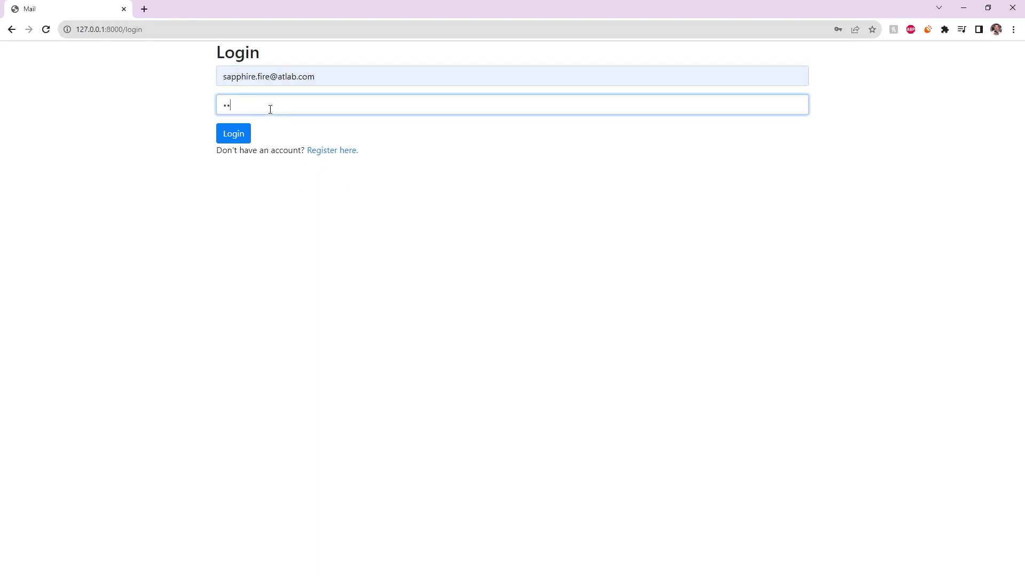
{"action": "left_click", "coordinate": [238, 133]}
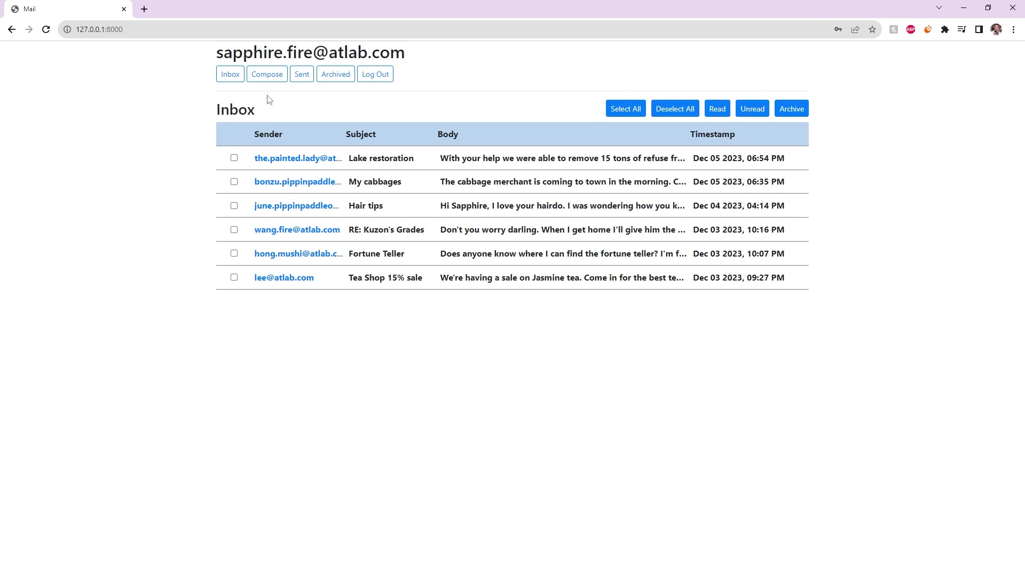
Browse the Sent, Archive (empty) and Inbox mailboxes, ending on a blank New Email form
{"action": "left_click", "coordinate": [273, 77]}
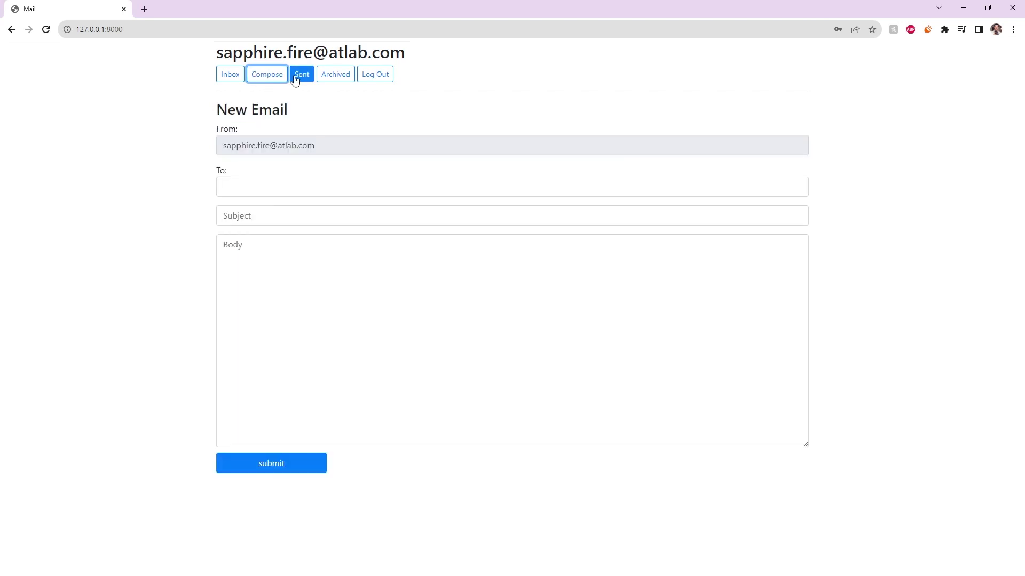
{"action": "left_click", "coordinate": [296, 79]}
{"action": "left_click", "coordinate": [340, 76]}
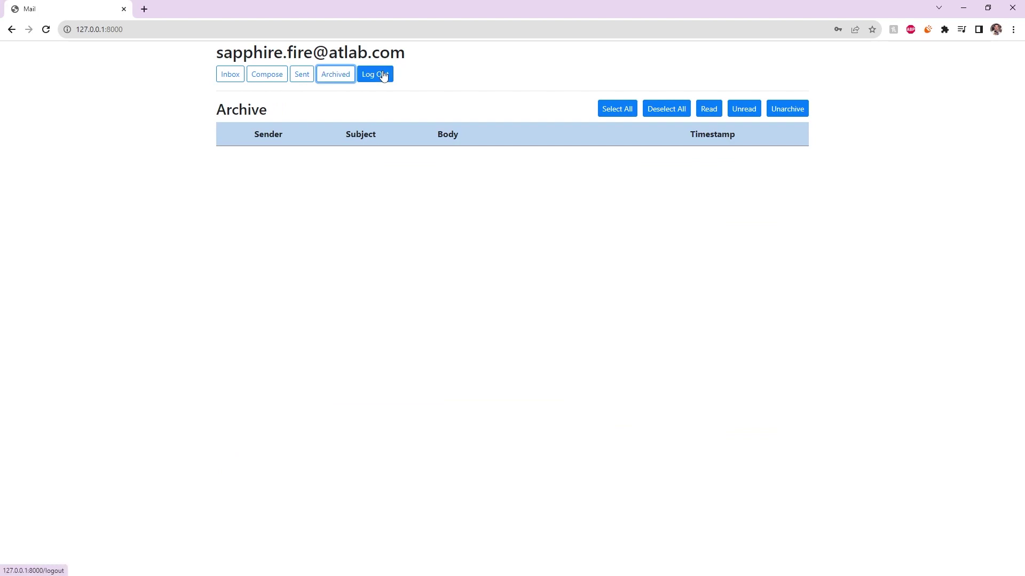
{"action": "left_click", "coordinate": [300, 77]}
{"action": "left_click", "coordinate": [250, 79]}
{"action": "left_click", "coordinate": [238, 78]}
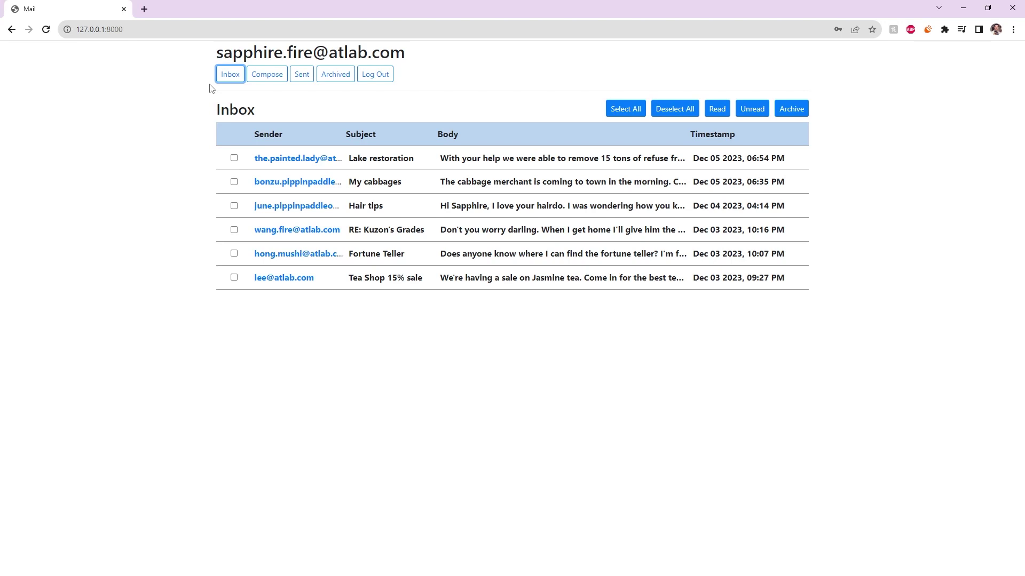
{"action": "left_click", "coordinate": [266, 78]}
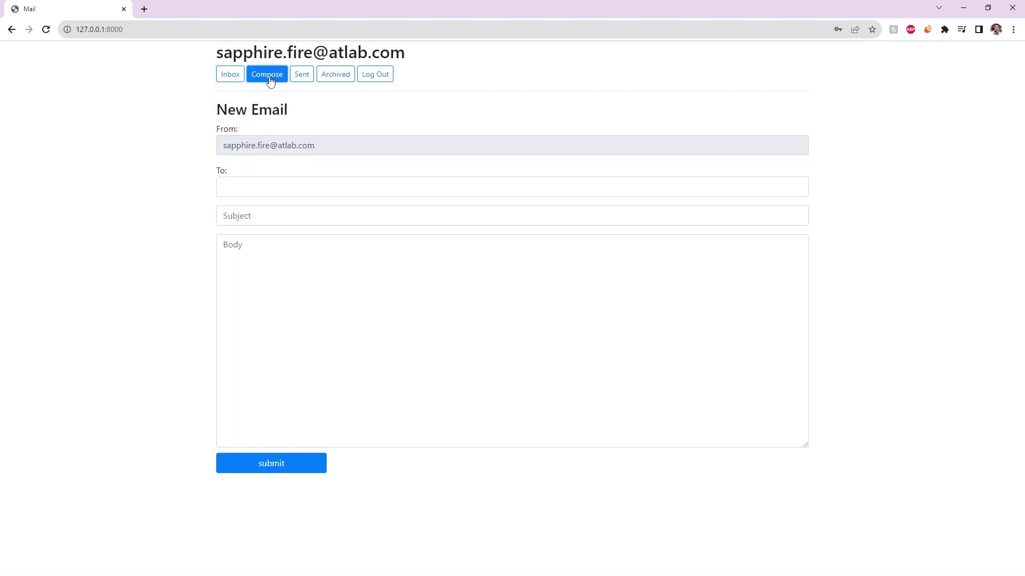
Send the suggested recipient an 'Arena' email about their next match against the Boulder
{"action": "left_click", "coordinate": [235, 195]}
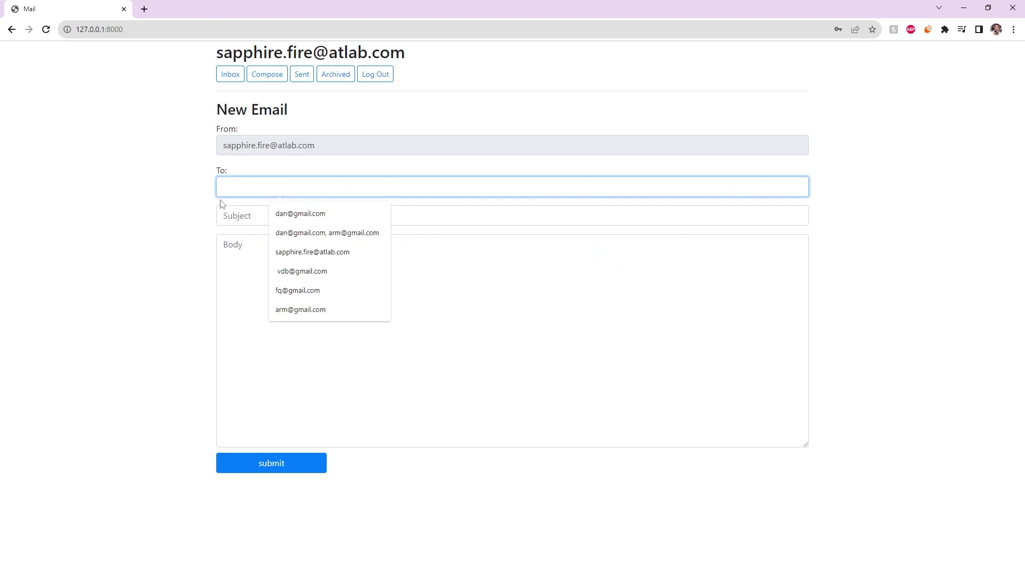
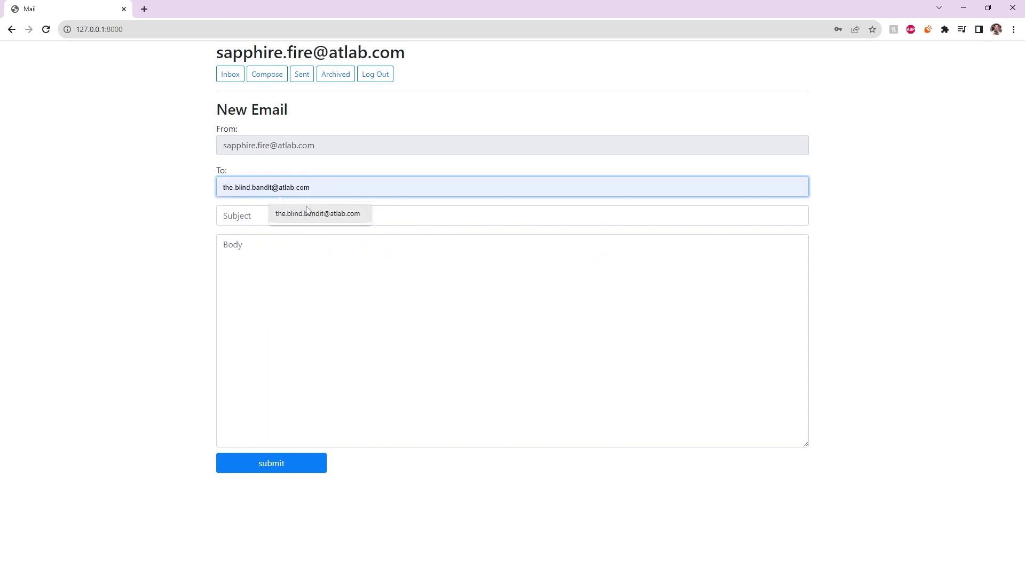
{"action": "left_click", "coordinate": [283, 213]}
{"action": "left_click", "coordinate": [259, 215]}
{"action": "type", "text": "Arena"}
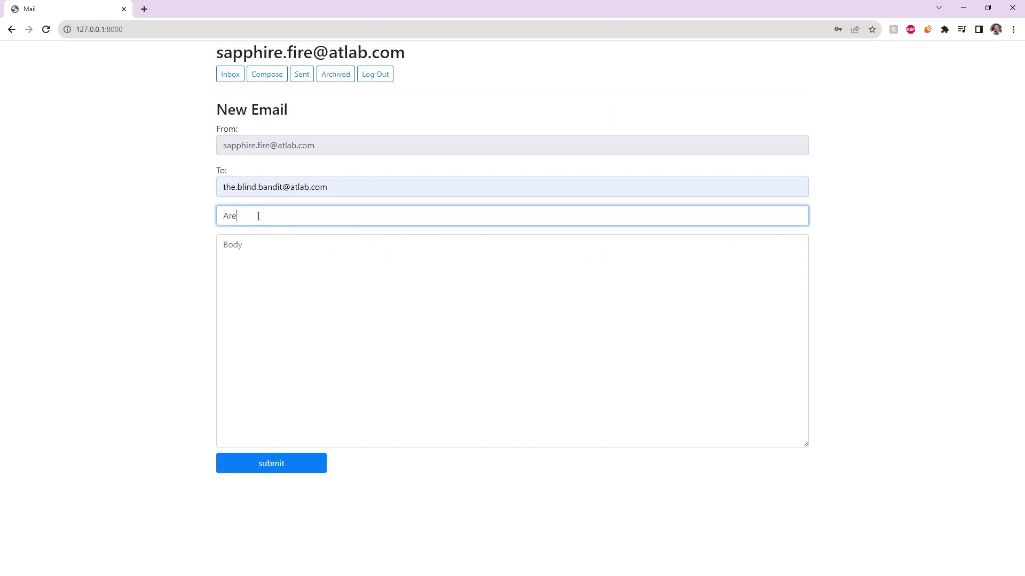
{"action": "key", "text": "Tab"}
{"action": "type", "text": "I"}
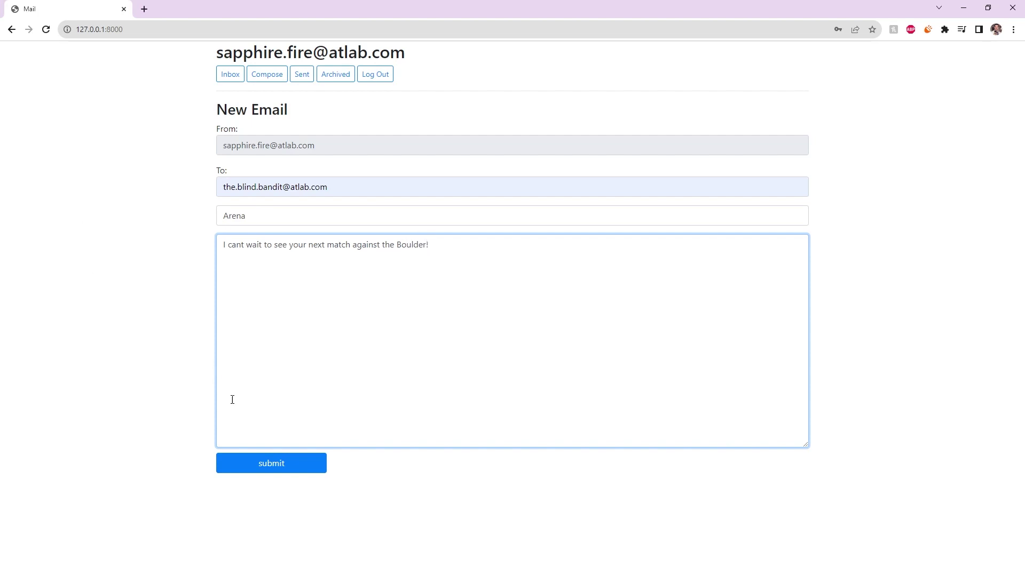
{"action": "left_click", "coordinate": [270, 462]}
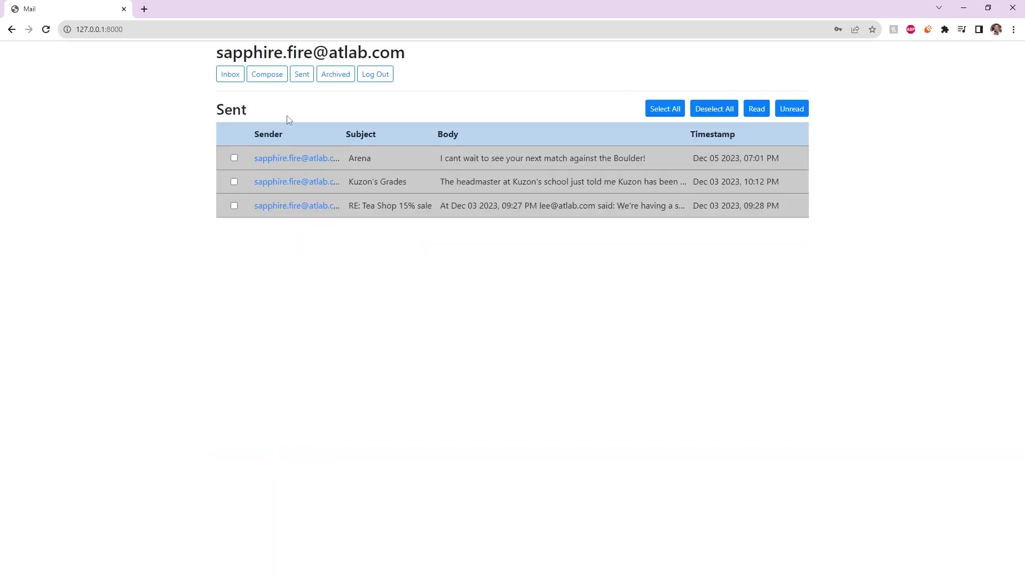
View the Inbox, Sent and Archive mailboxes, then return to the five-message inbox
{"action": "left_click", "coordinate": [231, 78]}
{"action": "left_click", "coordinate": [301, 76]}
{"action": "left_click", "coordinate": [334, 77]}
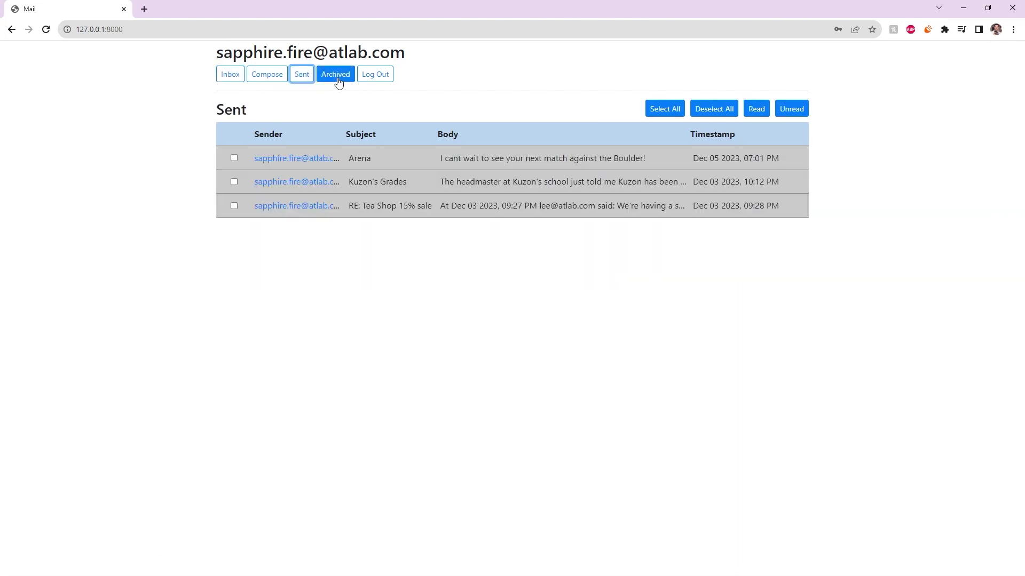
{"action": "left_click", "coordinate": [235, 78]}
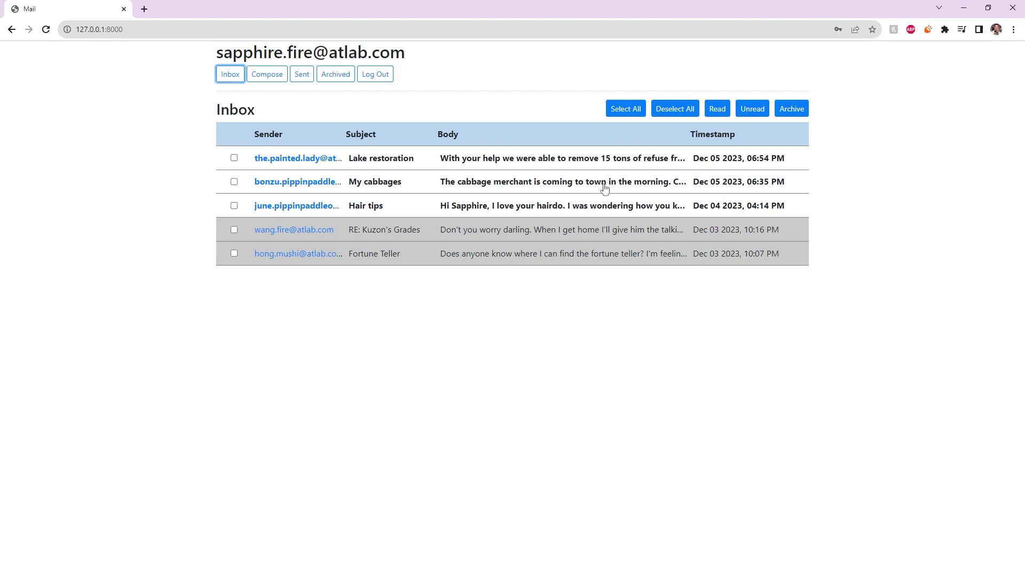
Open My cabbages so it reads as read, then tick it back in the inbox
{"action": "left_click", "coordinate": [495, 184]}
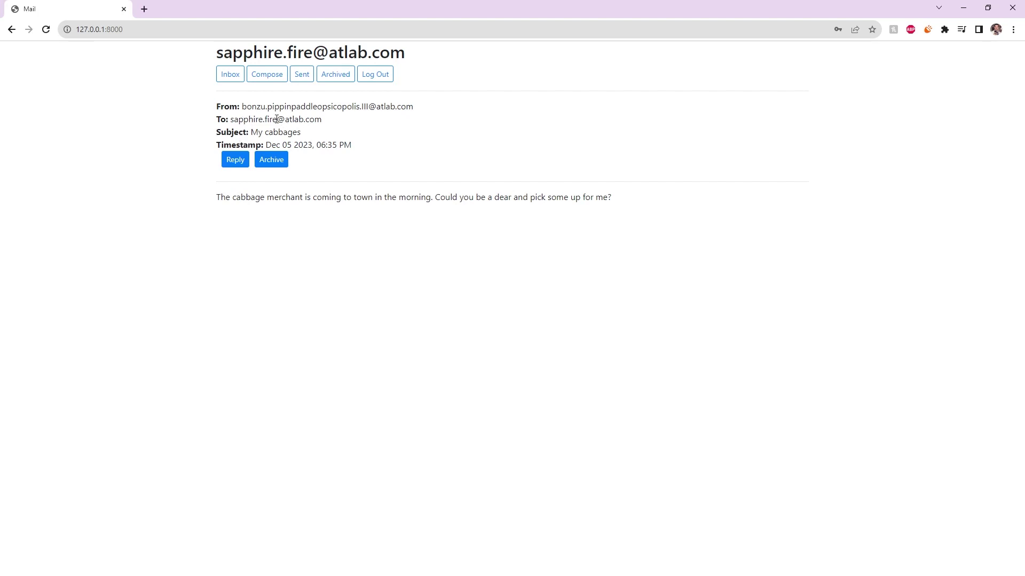
{"action": "left_click", "coordinate": [230, 76]}
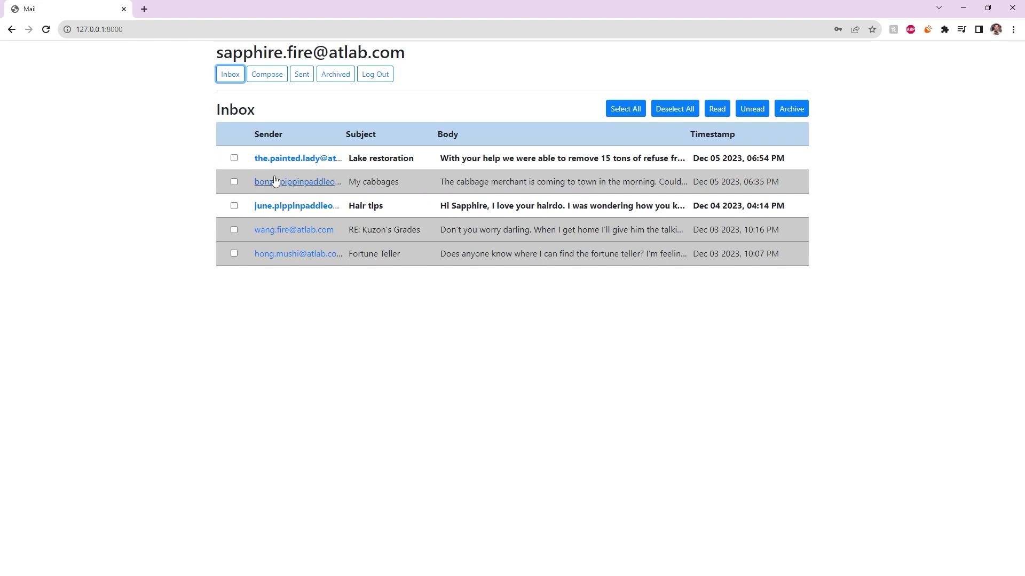
{"action": "left_click", "coordinate": [235, 182]}
Mark the ticked messages unread, then mark RE: Kuzon's Grades and Fortune Teller as read
{"action": "left_click", "coordinate": [752, 112]}
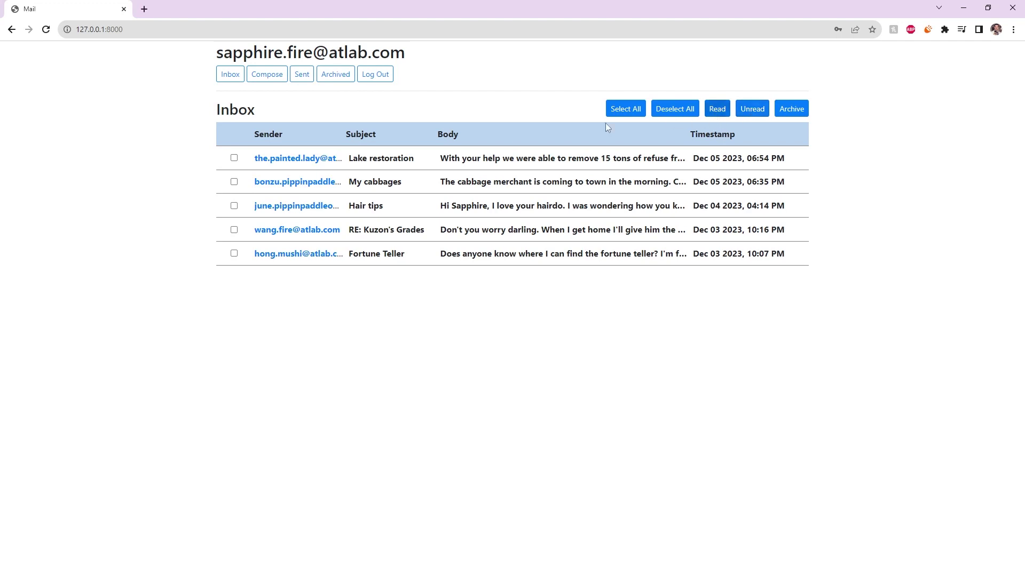
{"action": "left_click", "coordinate": [234, 253]}
{"action": "left_click", "coordinate": [234, 229]}
{"action": "left_click", "coordinate": [718, 111]}
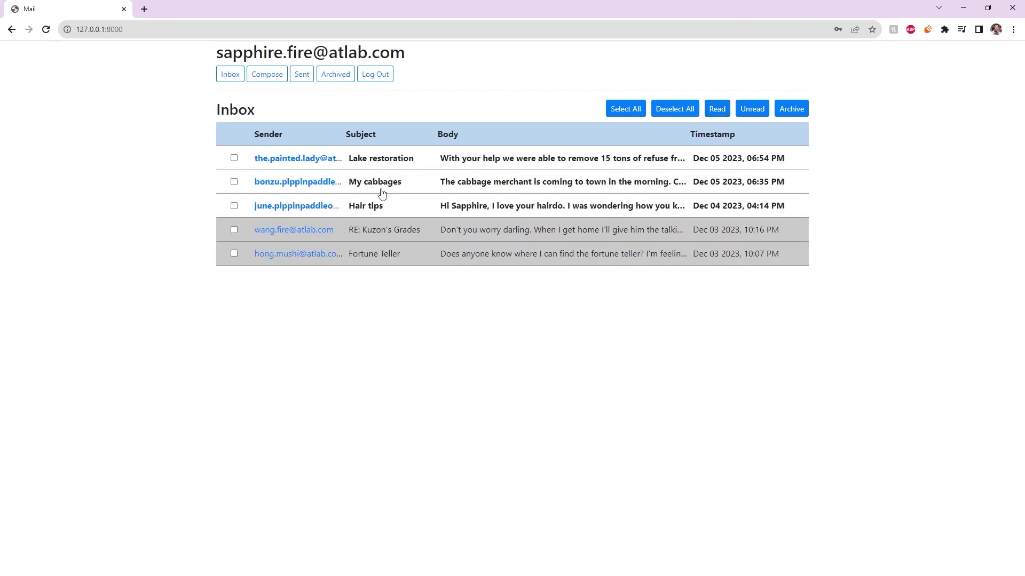
Archive the Fortune Teller message and view it in the Archive mailbox
{"action": "left_click", "coordinate": [484, 184]}
{"action": "left_click", "coordinate": [233, 76]}
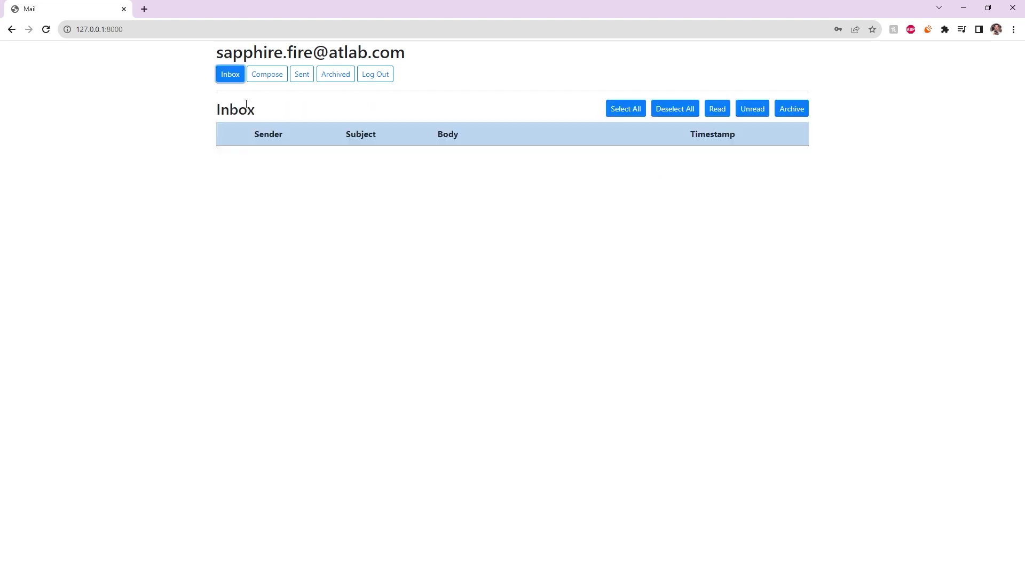
{"action": "left_click", "coordinate": [234, 253]}
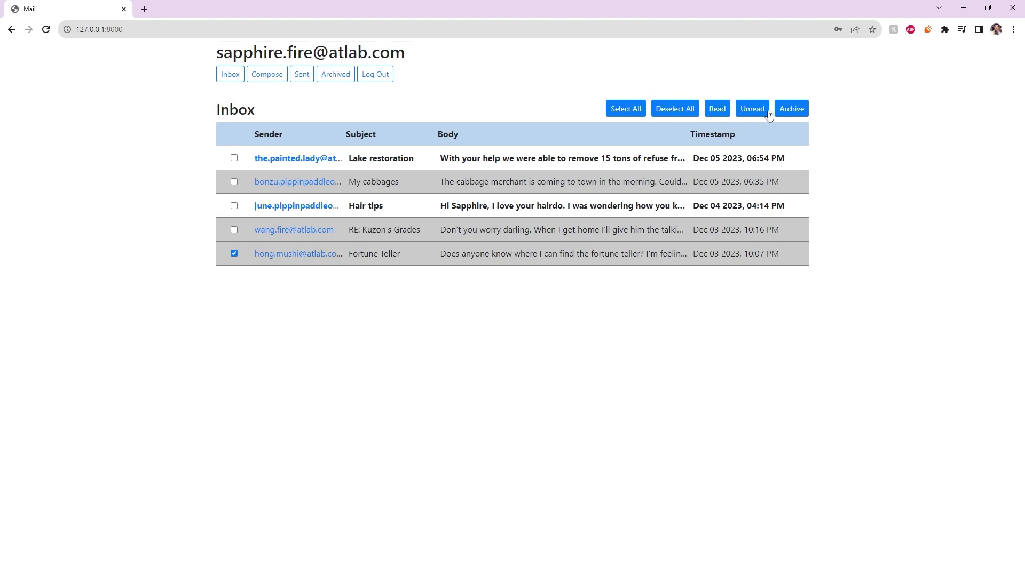
{"action": "left_click", "coordinate": [794, 110]}
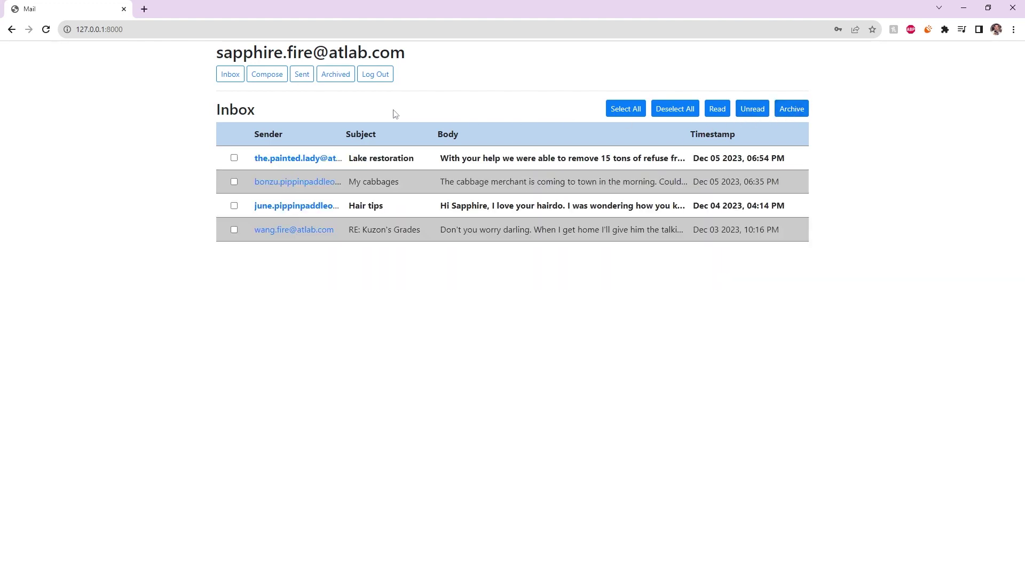
{"action": "left_click", "coordinate": [335, 74]}
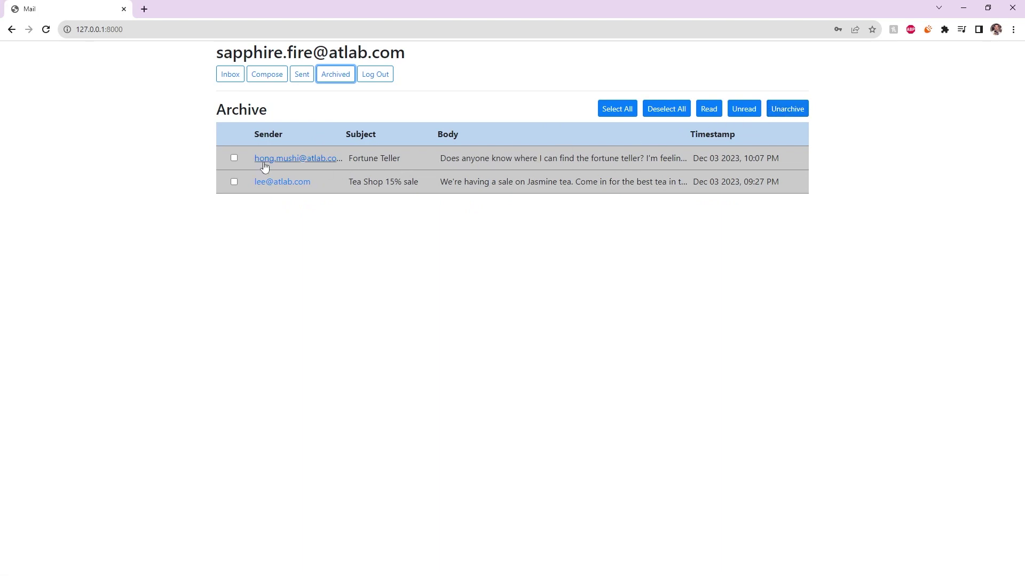
Unarchive Fortune Teller, then check the Sent mailbox and go back to the inbox
{"action": "left_click", "coordinate": [232, 160]}
{"action": "left_click", "coordinate": [232, 160]}
{"action": "left_click", "coordinate": [791, 110]}
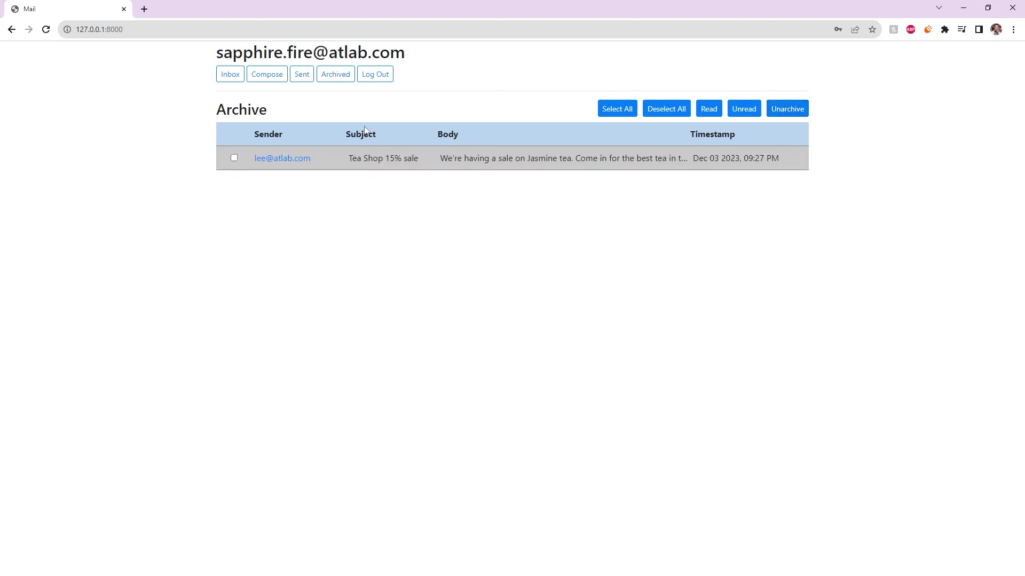
{"action": "left_click", "coordinate": [300, 78]}
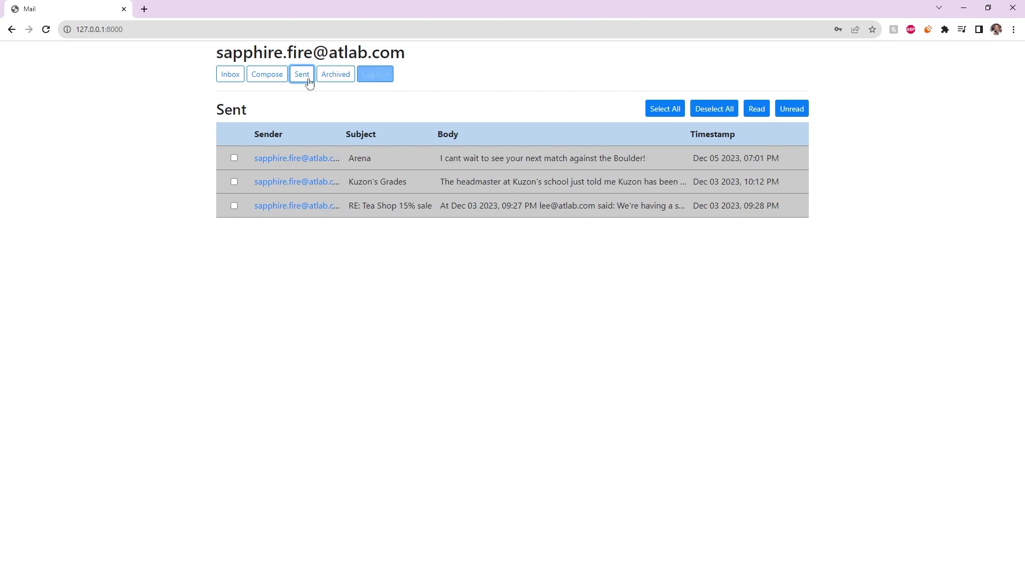
{"action": "left_click", "coordinate": [237, 78]}
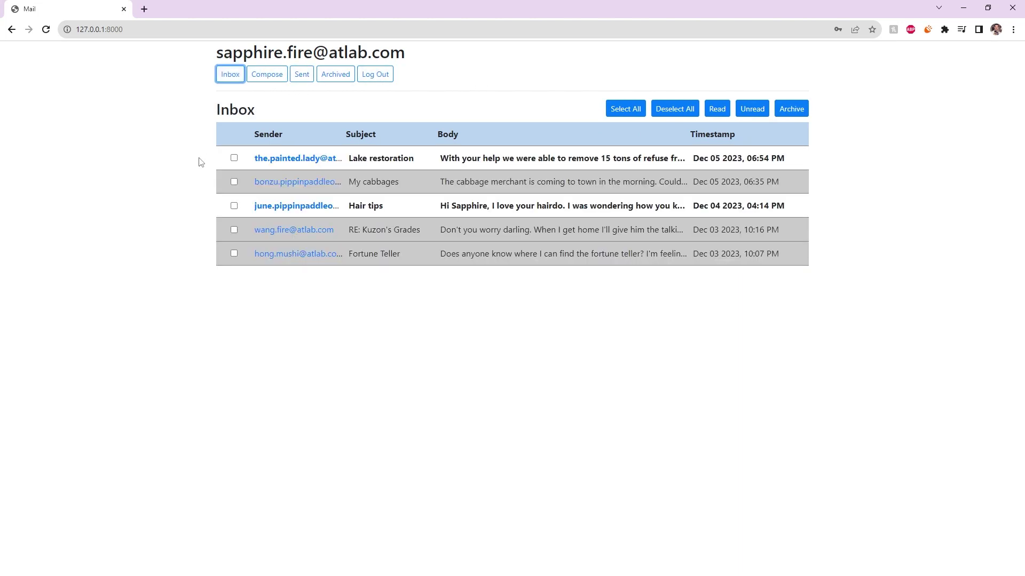
Archive the open RE: Kuzon's Grades message, then unarchive it from the Archive mailbox
{"action": "left_click", "coordinate": [510, 229]}
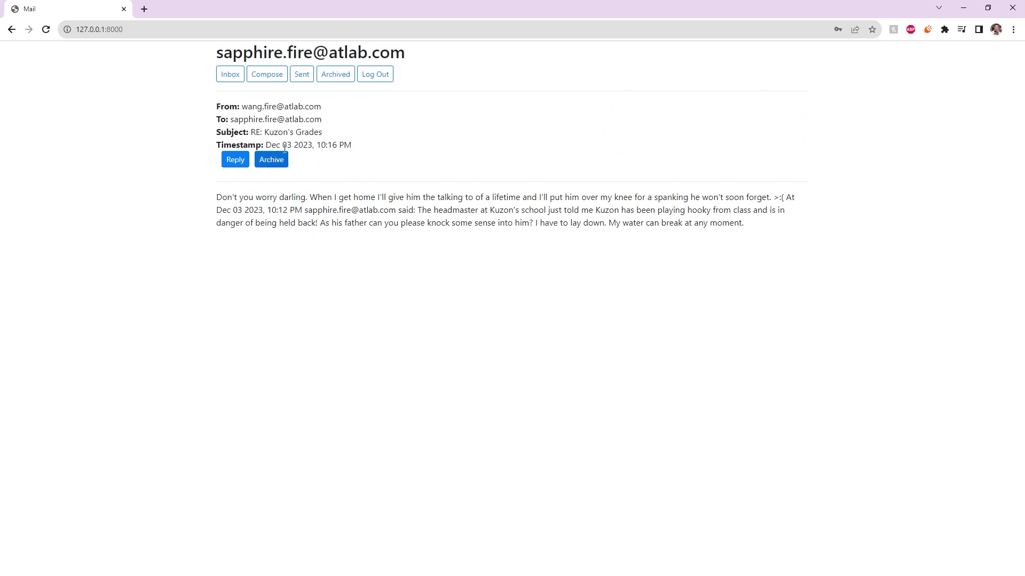
{"action": "left_click", "coordinate": [271, 160]}
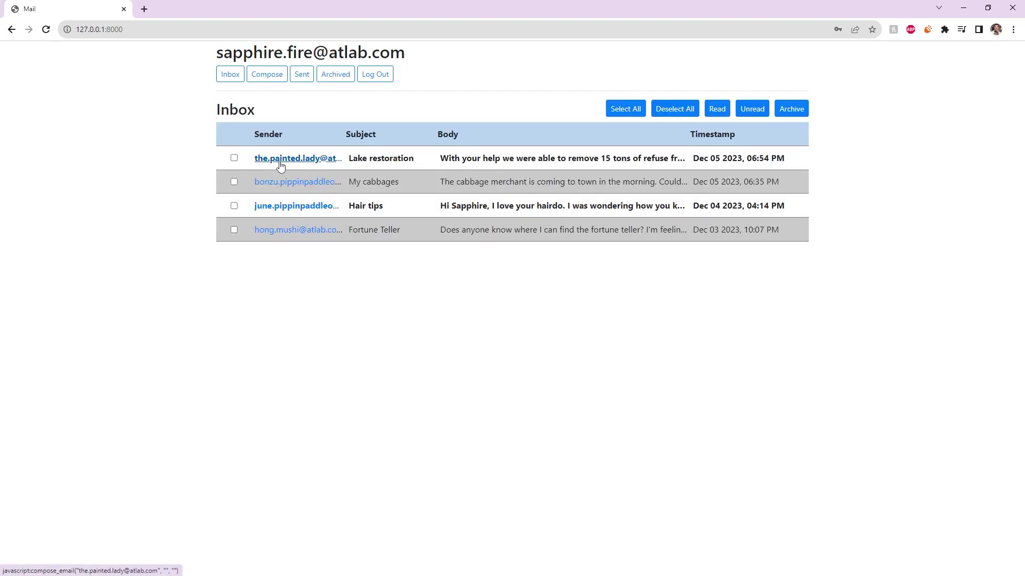
{"action": "left_click", "coordinate": [322, 82]}
{"action": "left_click", "coordinate": [390, 159]}
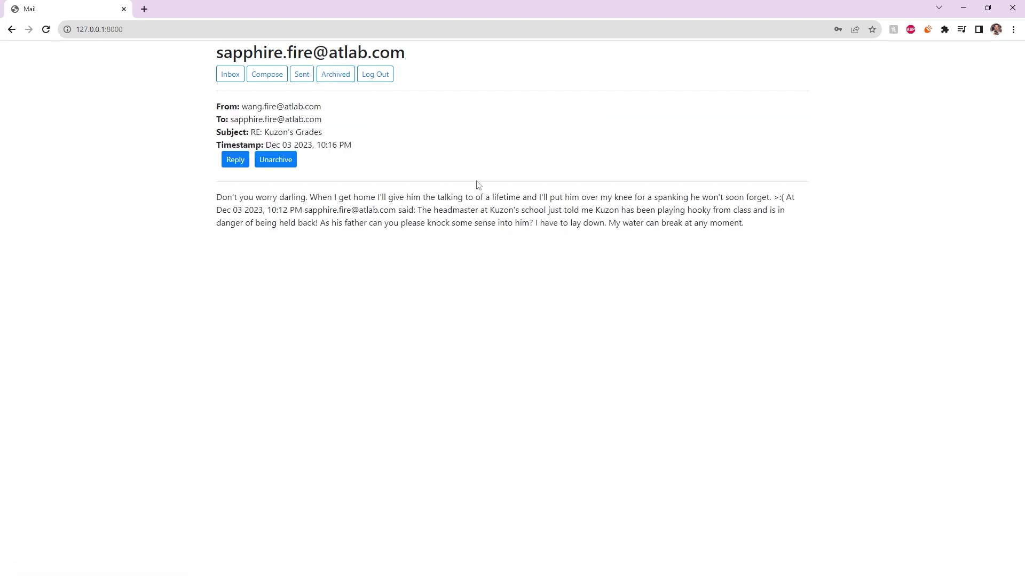
{"action": "left_click", "coordinate": [283, 160]}
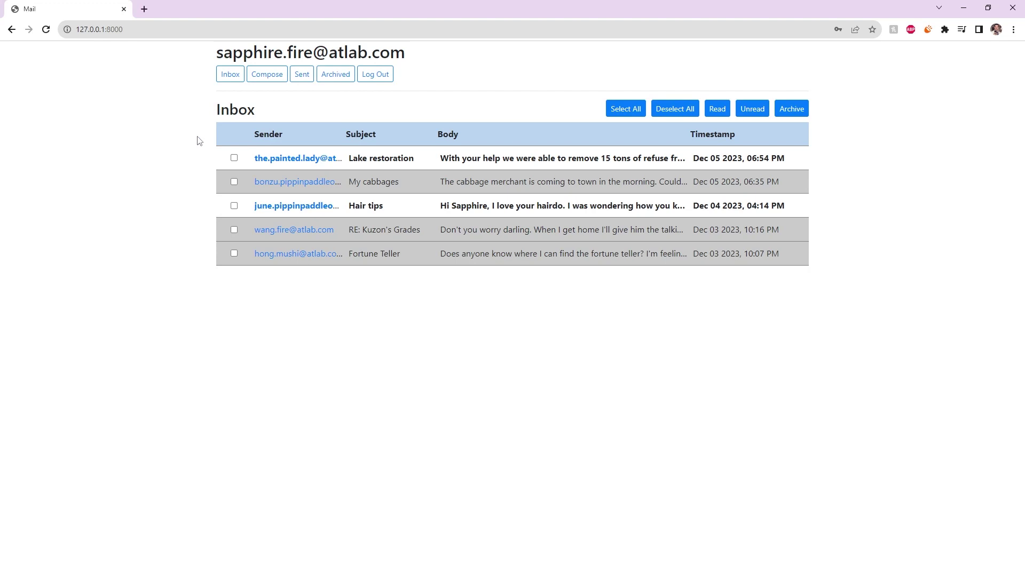
Open Hair tips and inspect the RE: subjects and quoted bodies of replies to it and Kuzon's Grades
{"action": "left_click", "coordinate": [229, 206]}
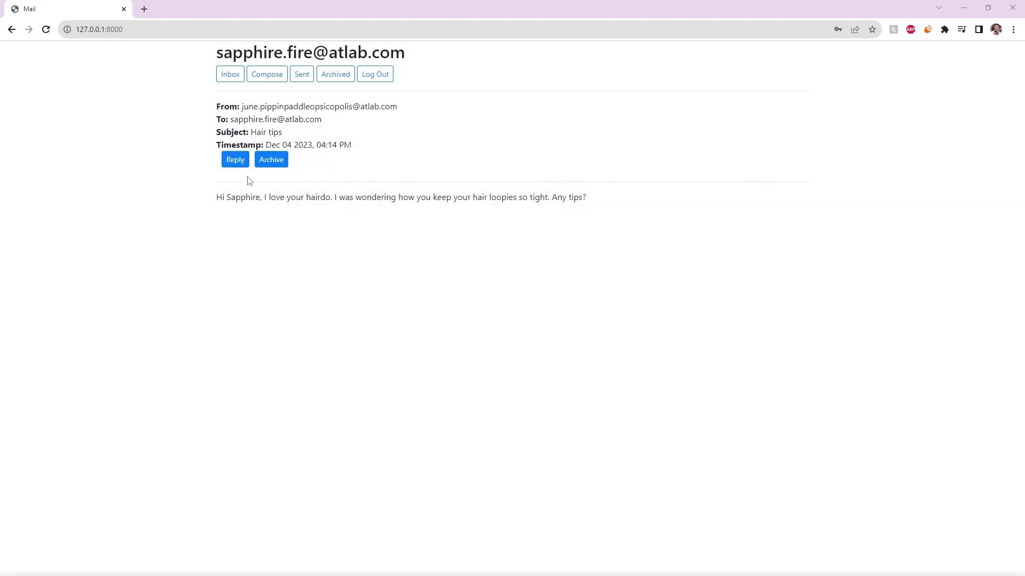
{"action": "left_click", "coordinate": [235, 162]}
{"action": "left_click", "coordinate": [235, 162]}
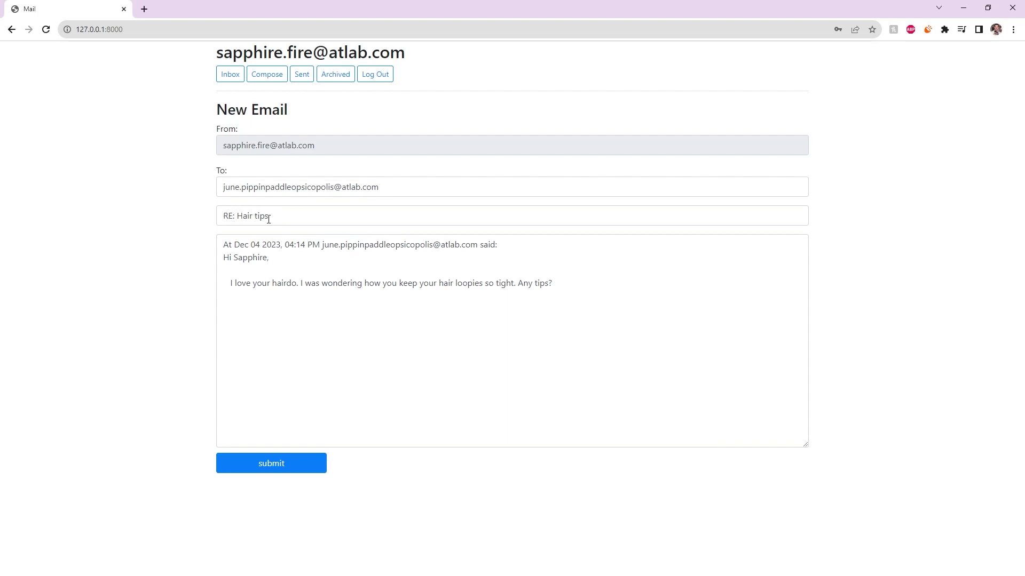
{"action": "left_click_drag", "start_coordinate": [225, 218], "coordinate": [242, 220]}
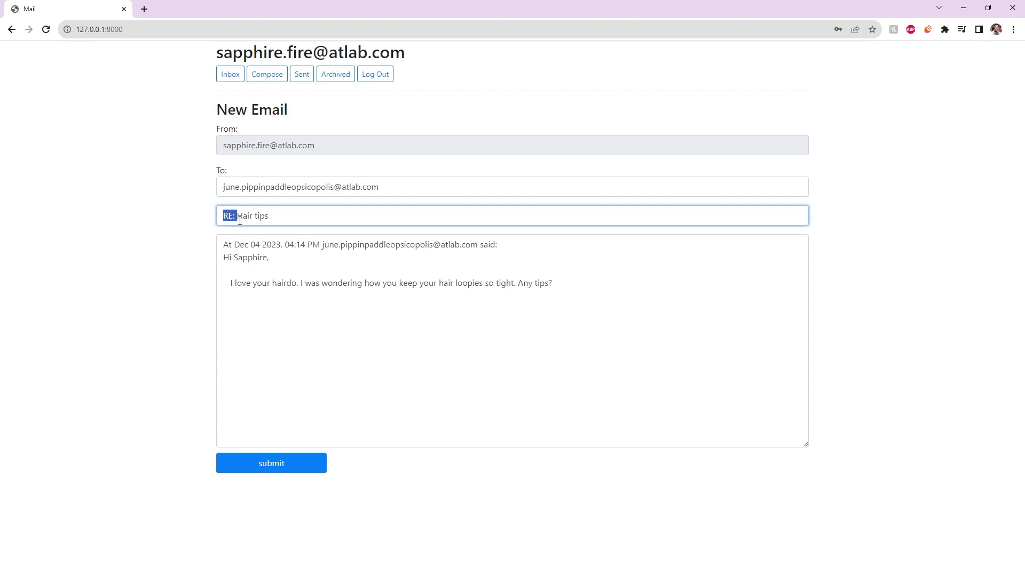
{"action": "left_click", "coordinate": [240, 245]}
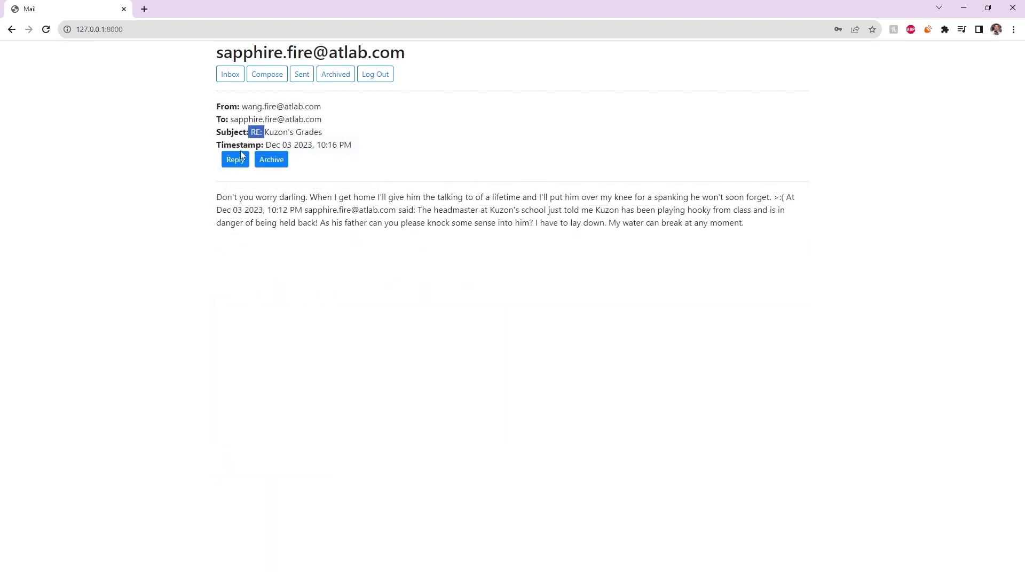
{"action": "left_click", "coordinate": [233, 163]}
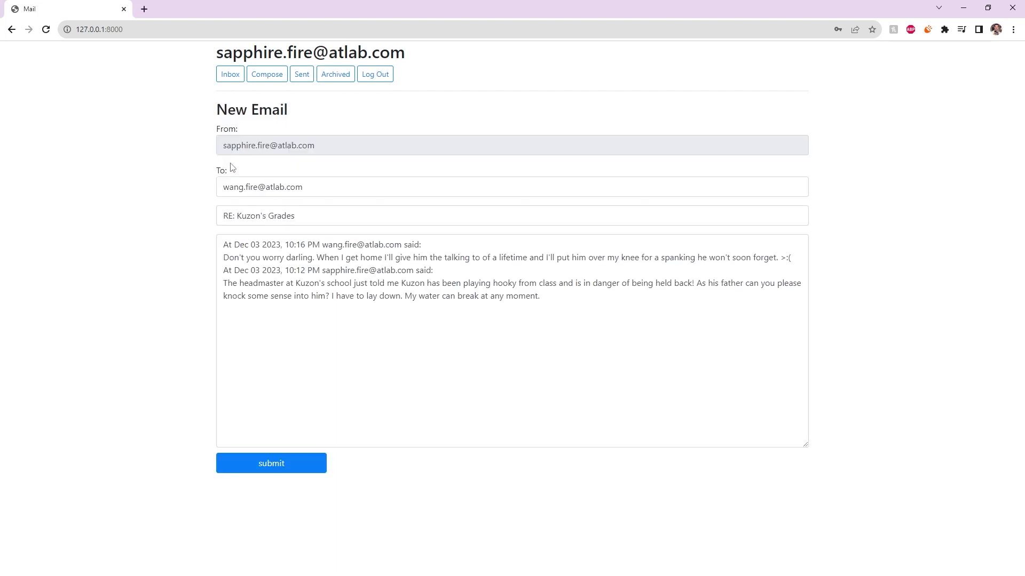
{"action": "left_click_drag", "start_coordinate": [220, 221], "coordinate": [237, 215]}
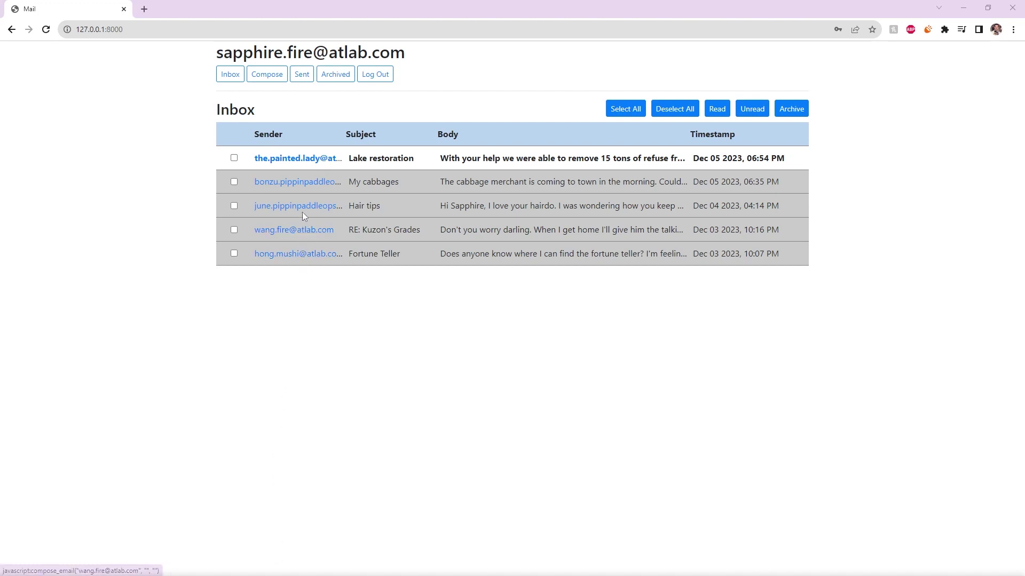
Compose a new email to the Lake restoration sender with subject 'Thank you'
{"action": "left_click", "coordinate": [285, 161]}
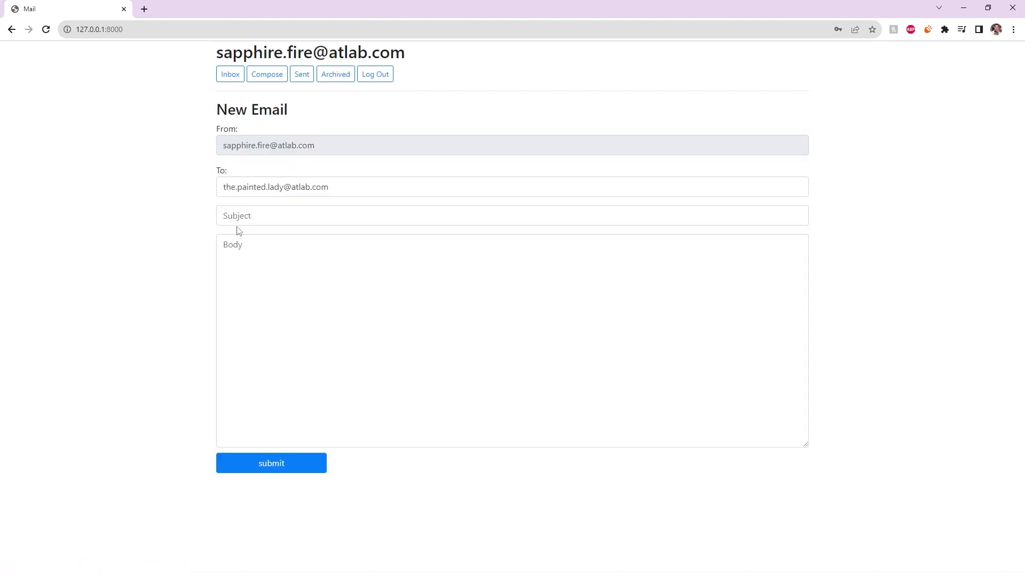
{"action": "left_click", "coordinate": [263, 217]}
{"action": "type", "text": "Thank you"}
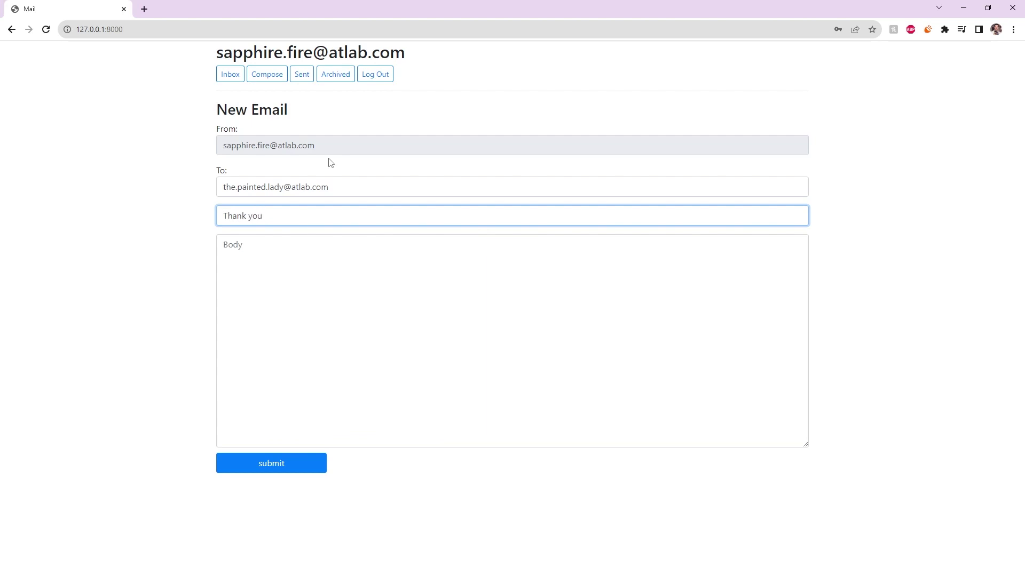
{"action": "key", "text": "Tab"}
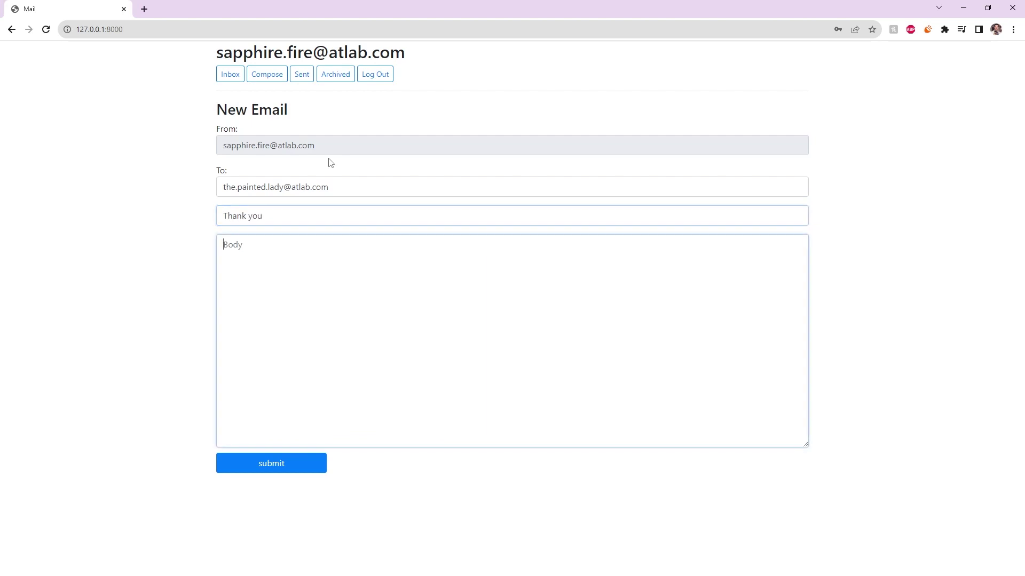